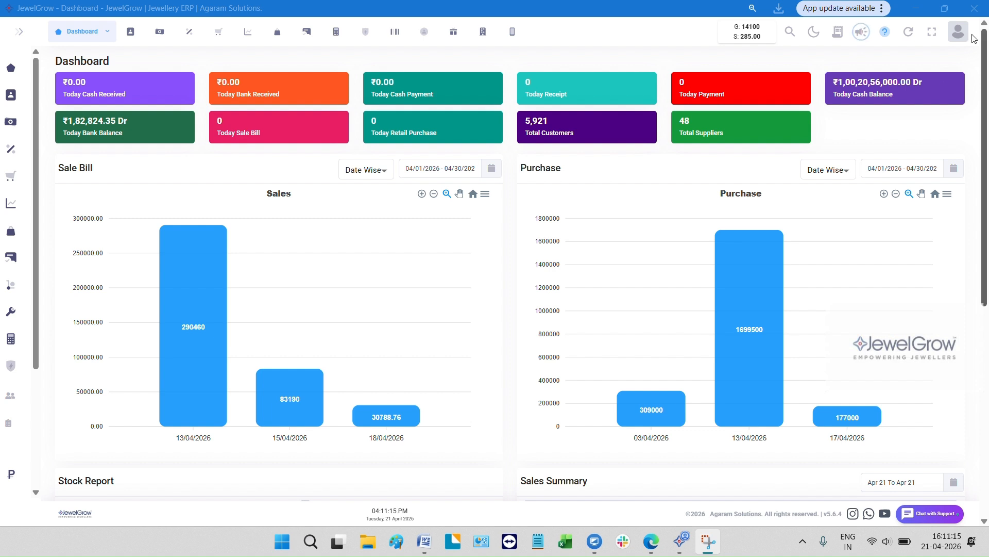
Download the QZ Tray v2.2.6 Windows (Intel) installer through JewelGrow's Downloads page.
left_click(885, 32)
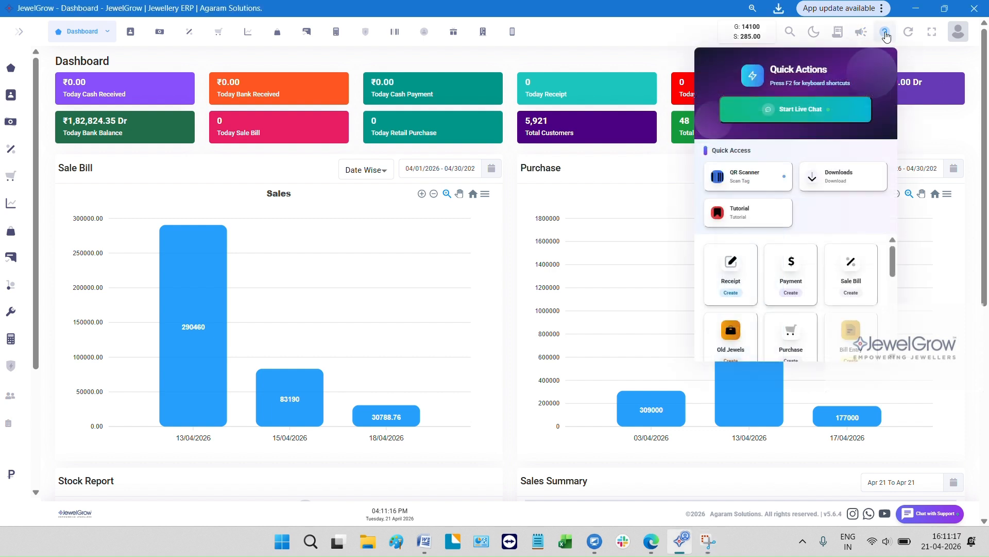
left_click(860, 183)
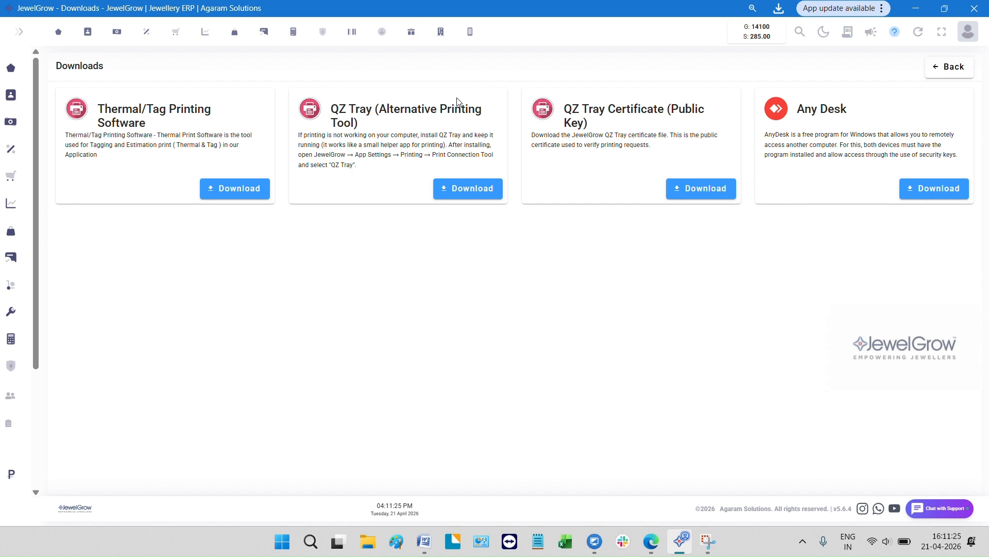
left_click(455, 195)
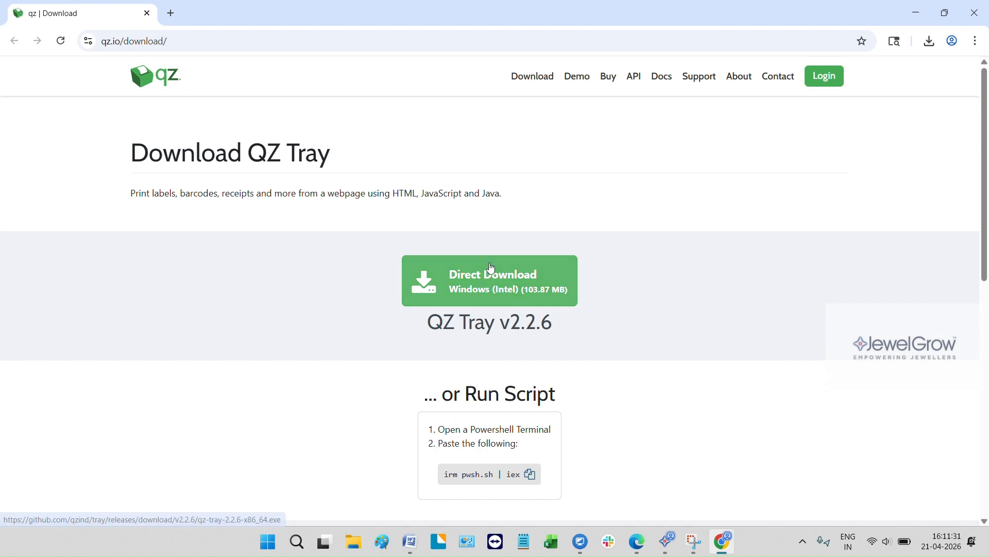
left_click(493, 279)
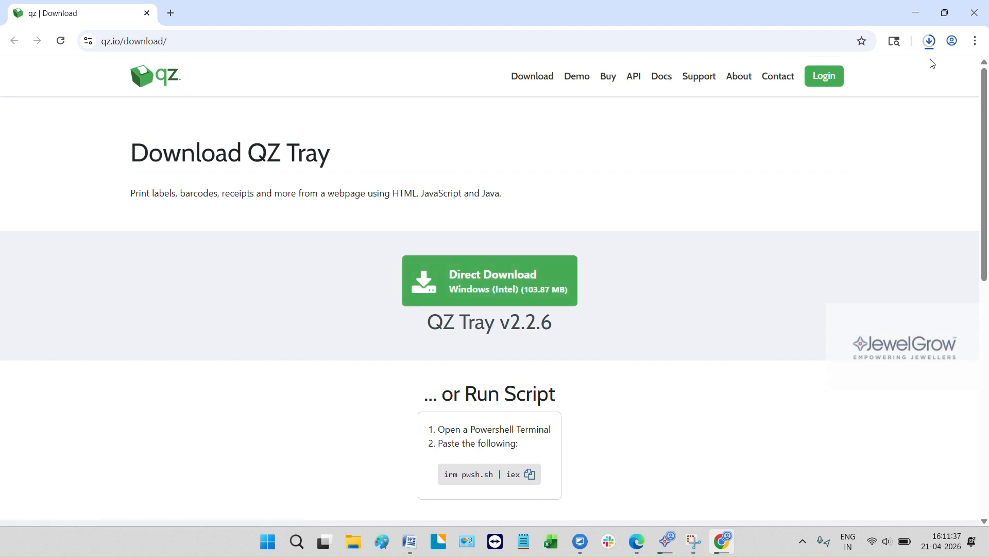
Run the downloaded qz-tray-2.2.6-x86_64 (1).exe installer and complete the QZ Tray setup.
left_click(930, 42)
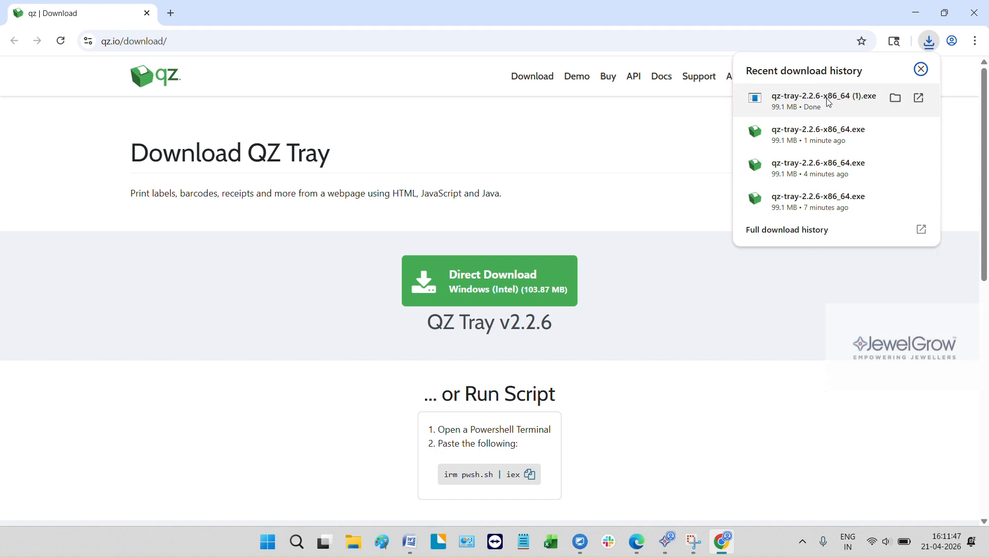
left_click(830, 103)
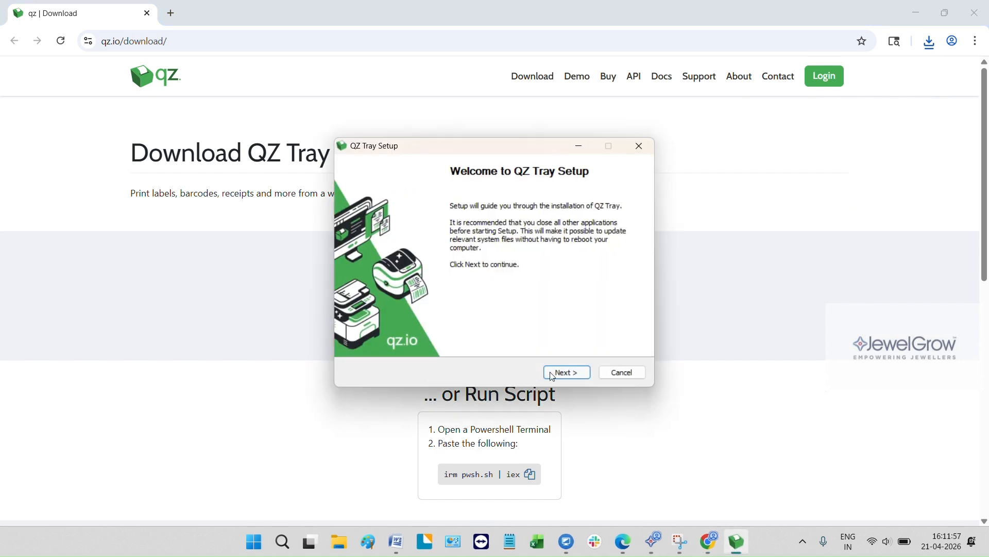
left_click(564, 370)
left_click(577, 372)
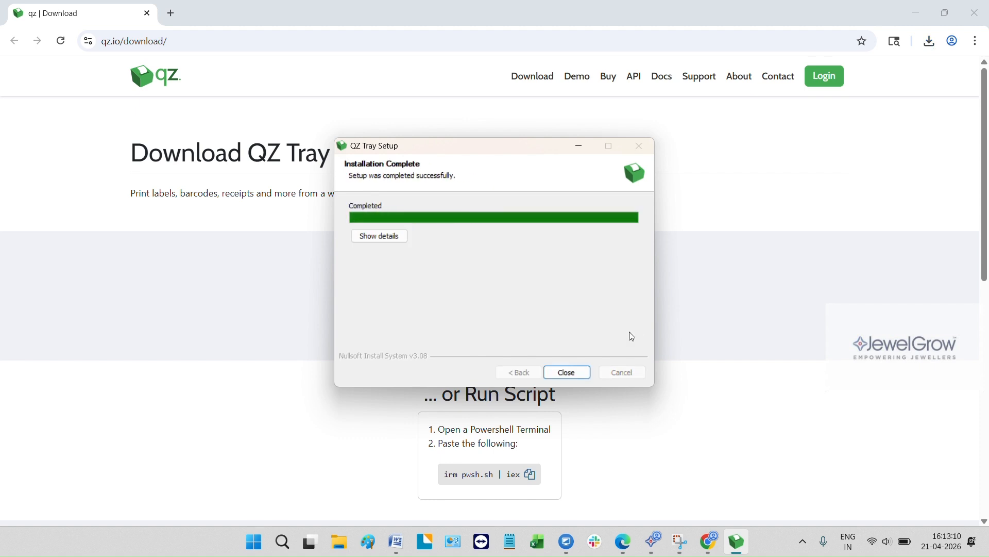
left_click(561, 372)
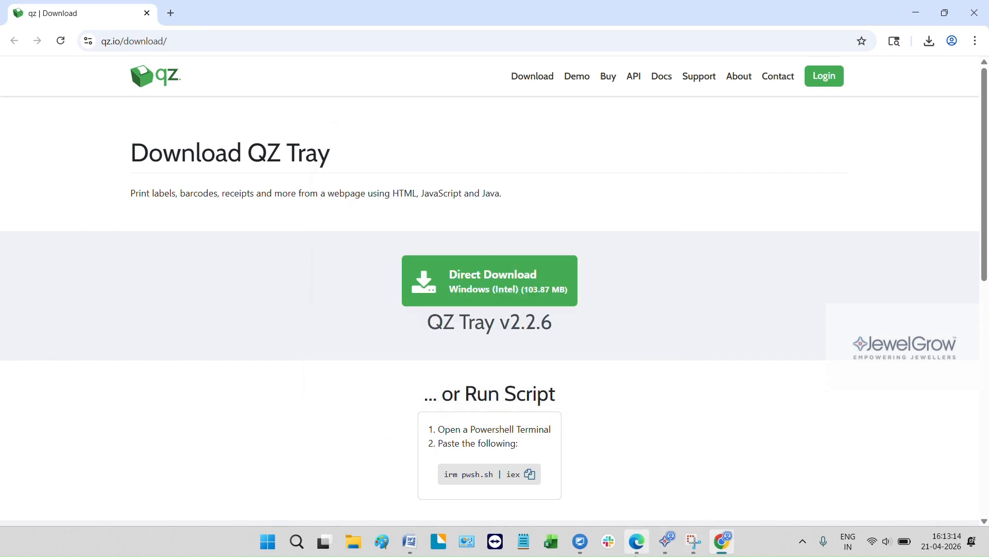
Switch back to JewelGrow and download the QZ Tray Certificate (Public Key) file.
left_click(668, 546)
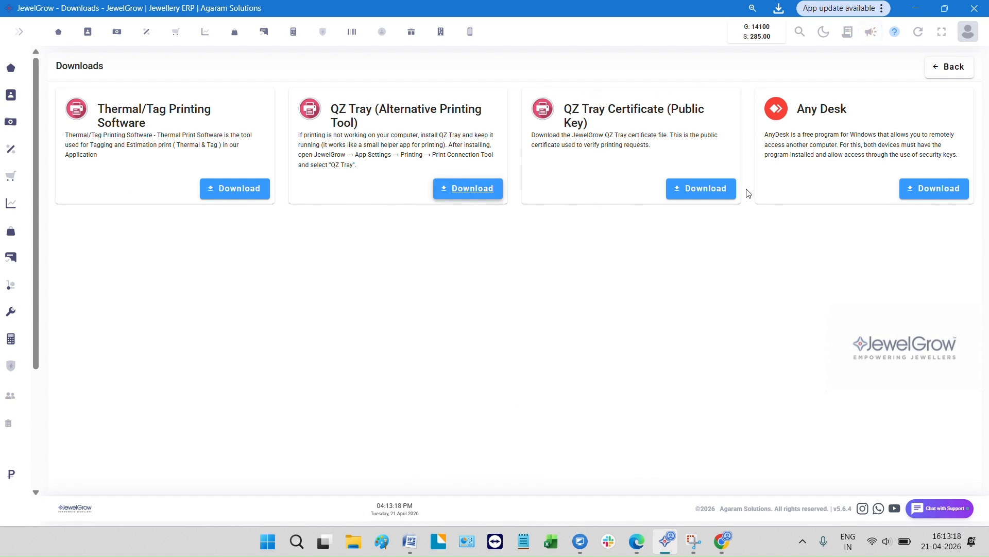
left_click(709, 193)
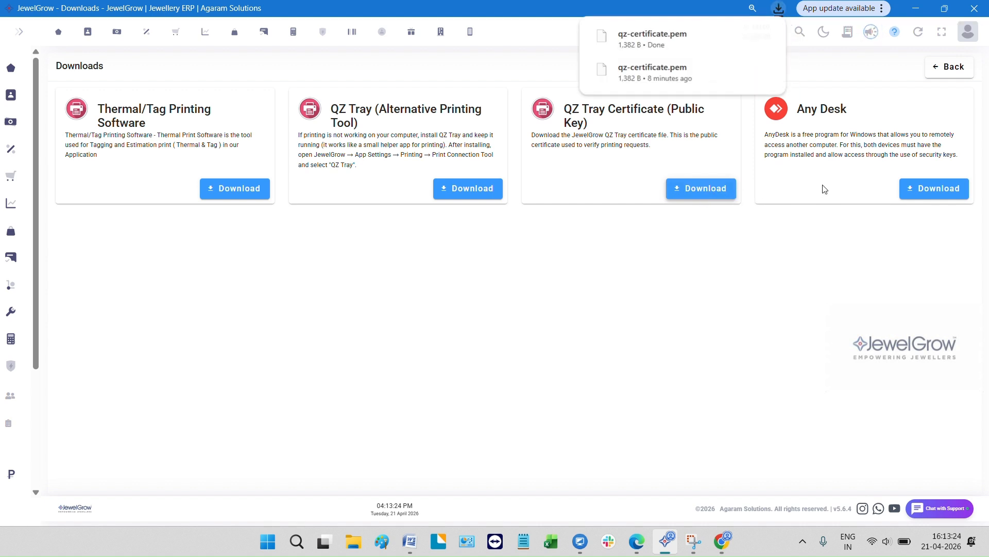
left_click(513, 259)
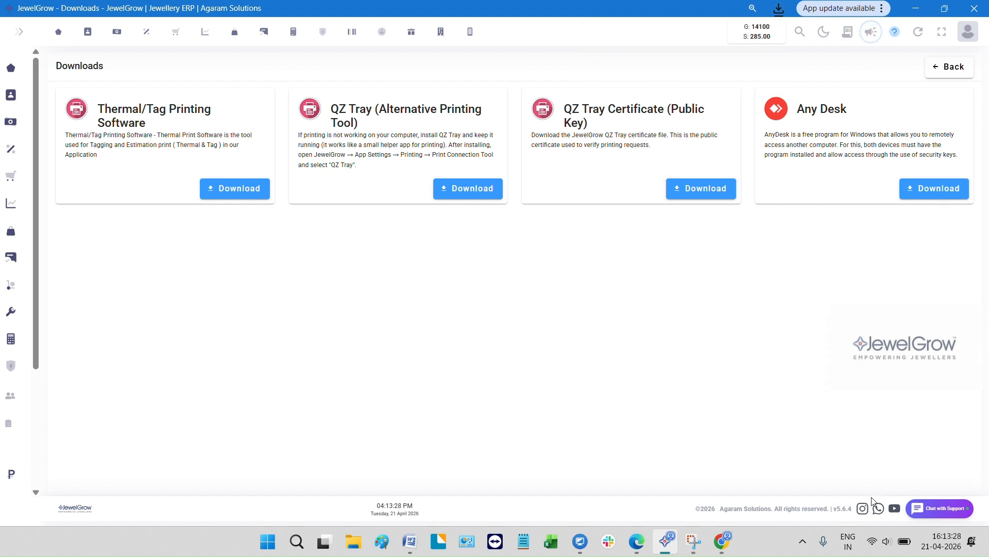
Open the Site Manager of the running QZ Tray background application.
left_click(803, 542)
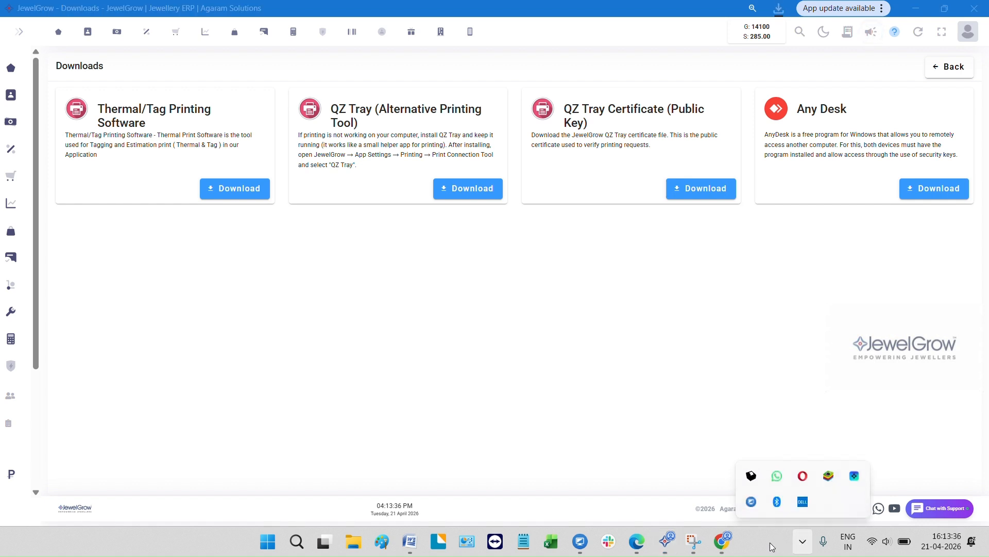
right_click(751, 478)
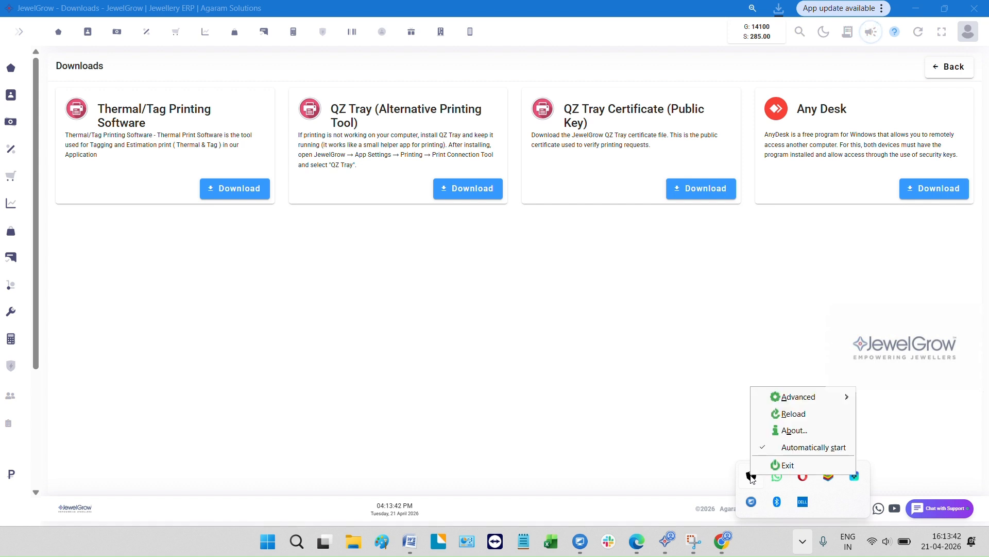
mouse_move(798, 396)
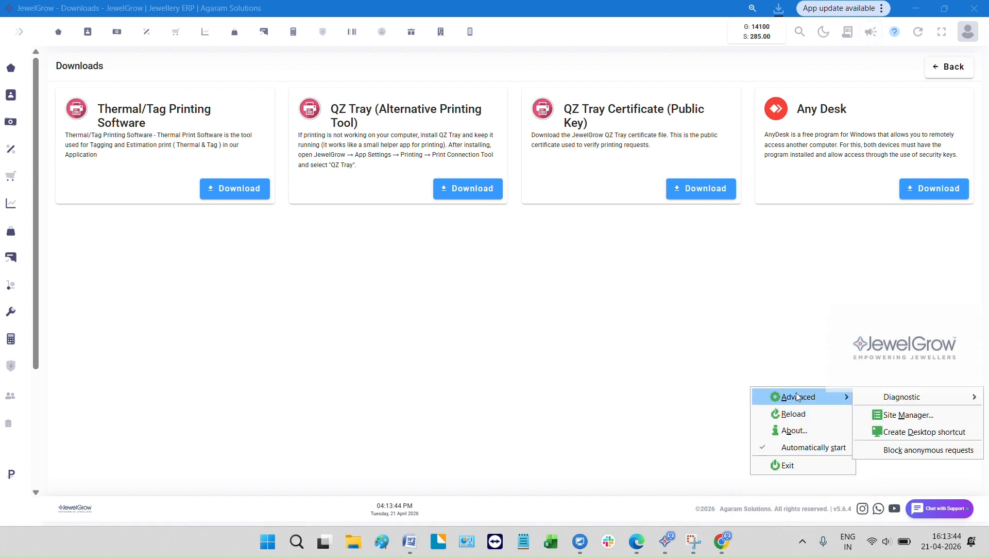
left_click(903, 416)
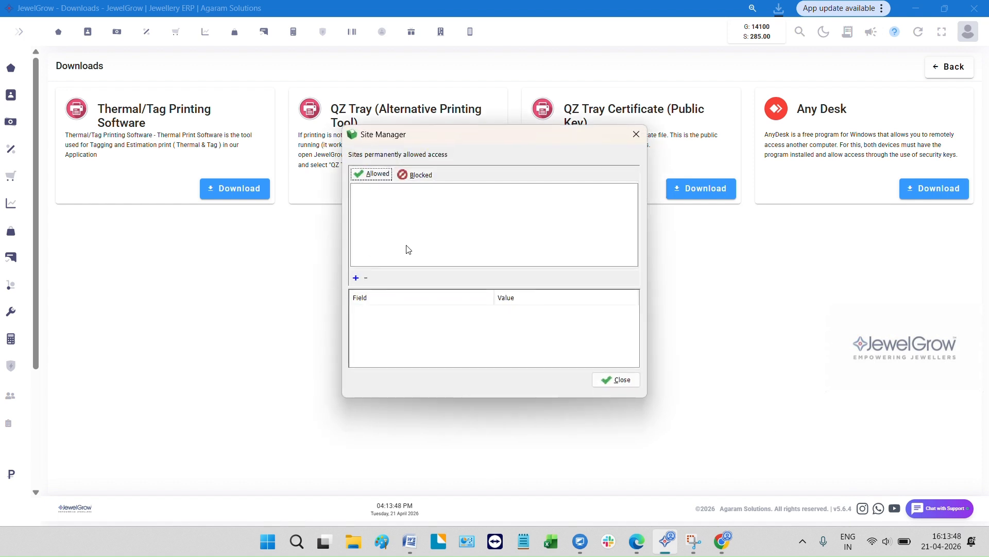
Add qz-certificate.pem from Downloads to the allowed sites, trusting the certificate and granting administrator permission to copy it.
left_click(356, 278)
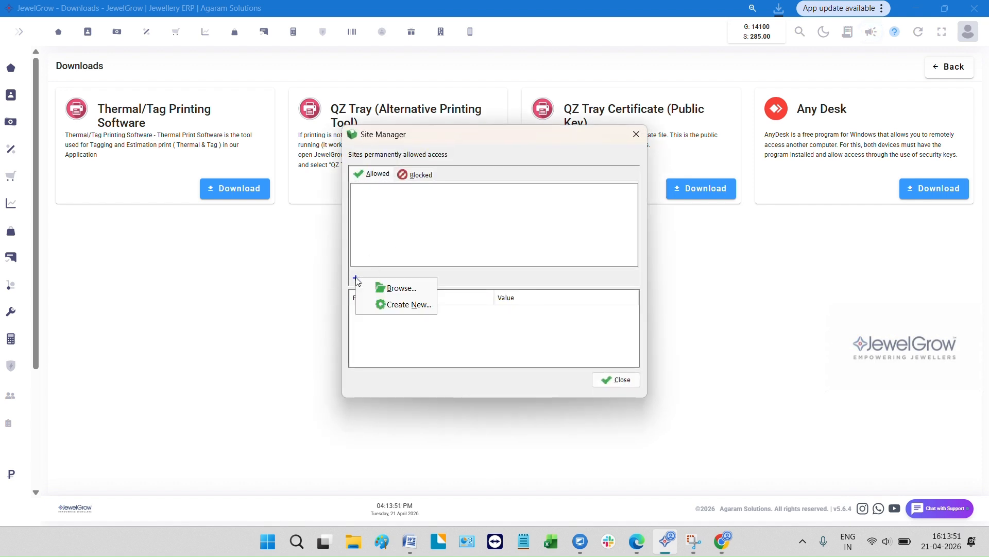
left_click(386, 289)
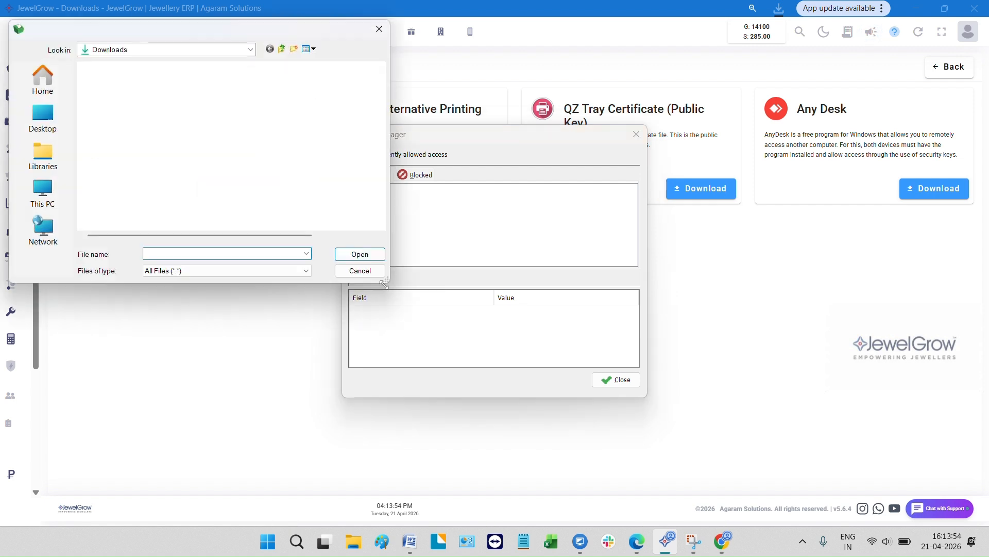
left_click(122, 95)
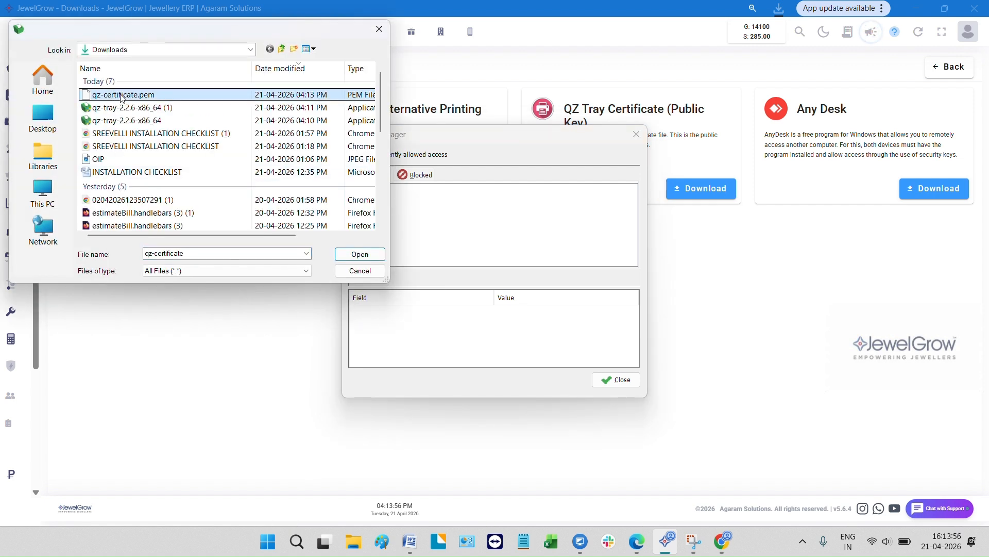
left_click(360, 254)
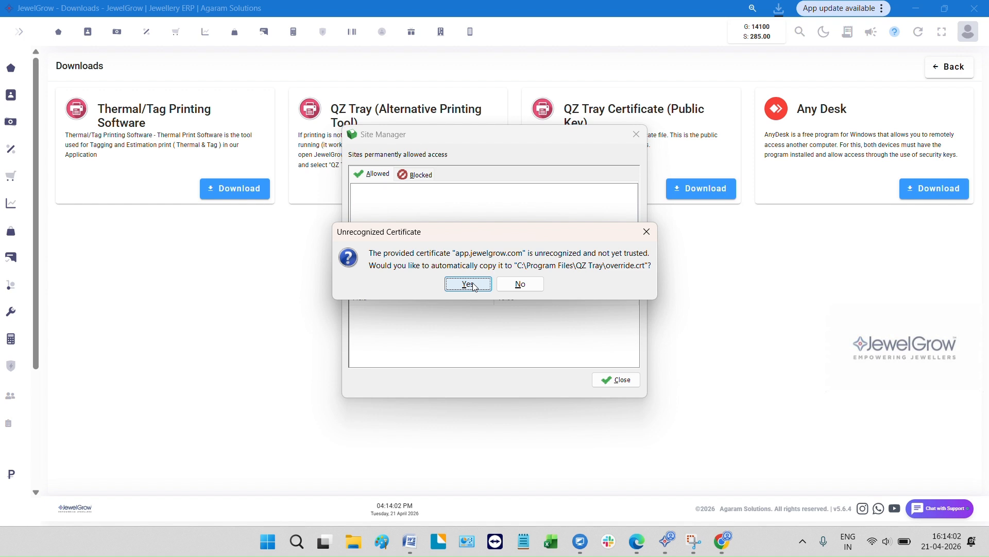
left_click(468, 284)
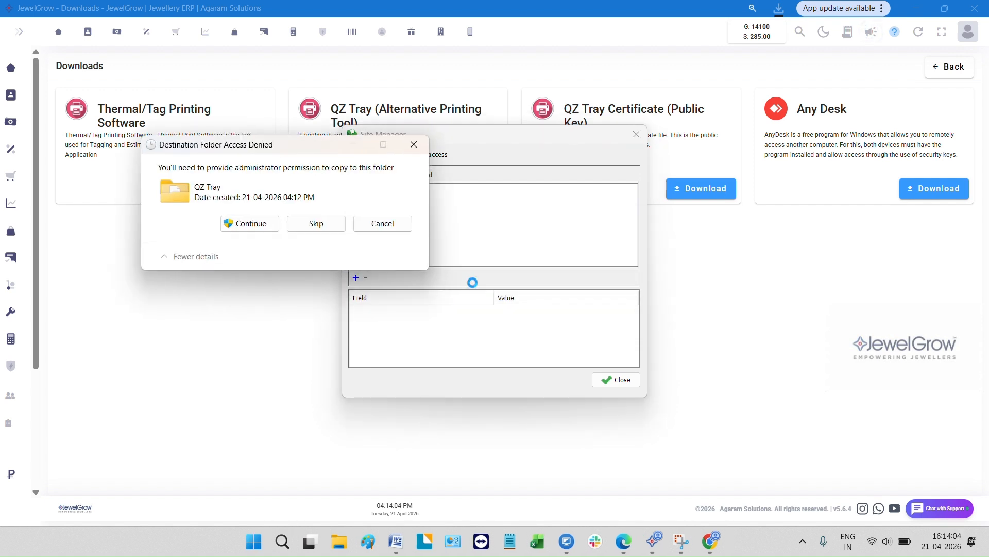
left_click(263, 224)
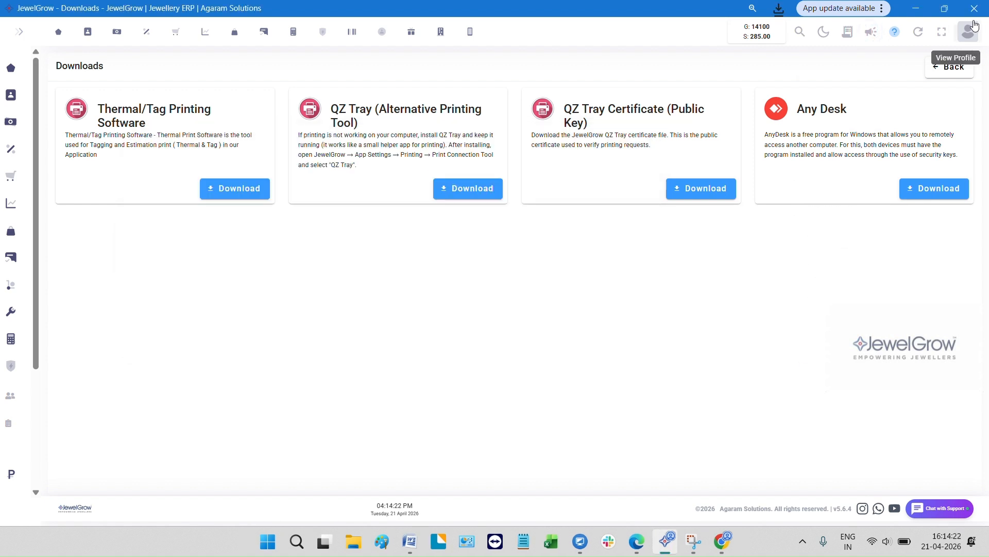
Set the Print Connection Tool to QZ Tray in JewelGrow's App Settings and save the settings.
left_click(974, 28)
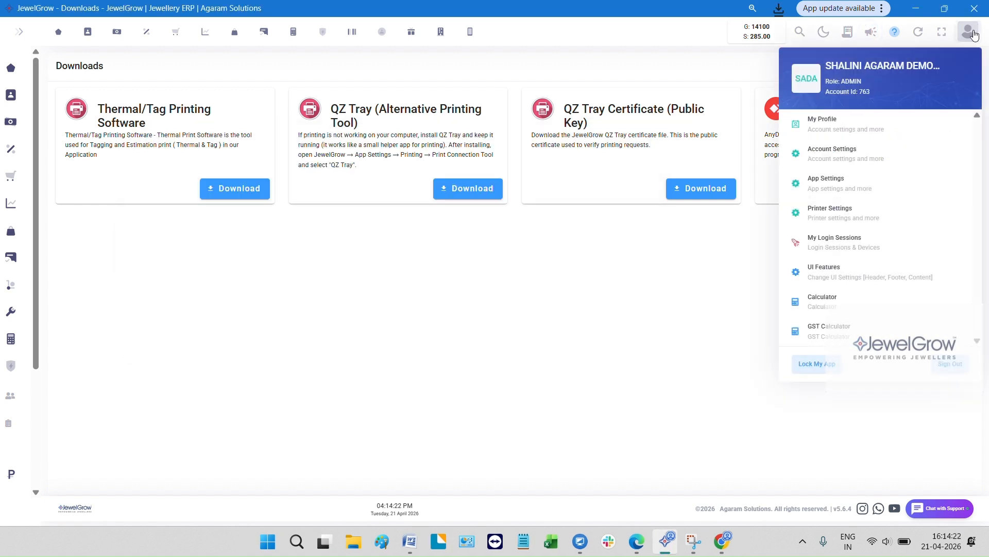
left_click(813, 192)
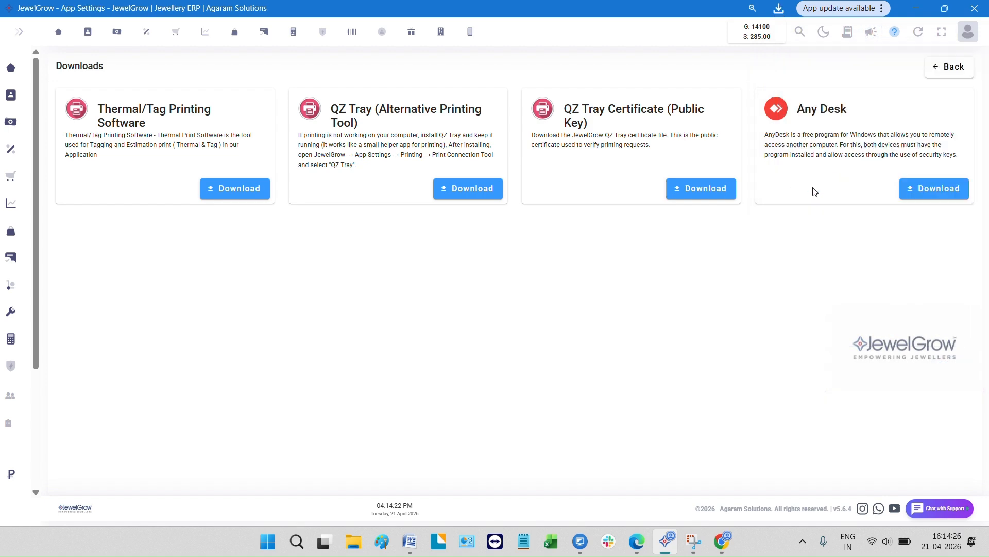
scroll(263, 356, "down", 6)
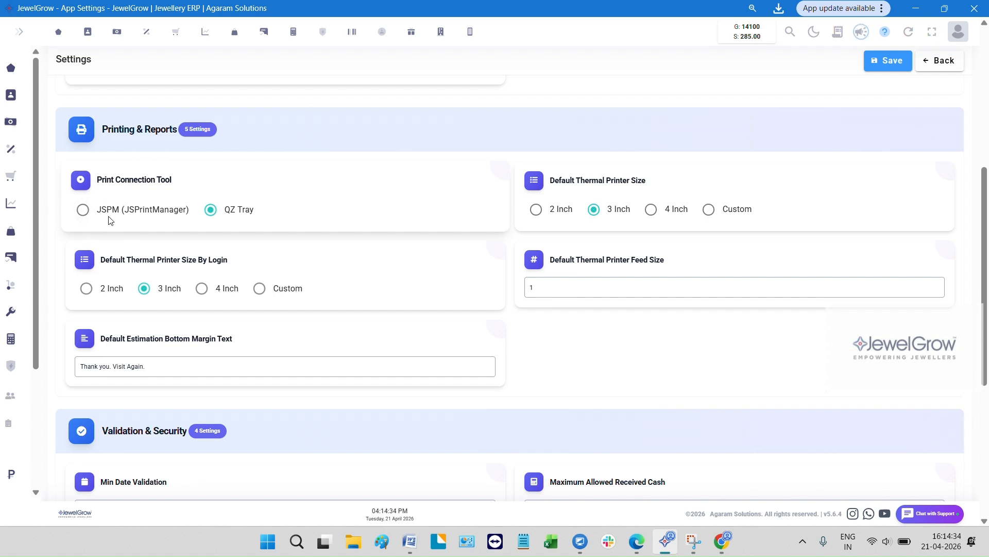
left_click(216, 215)
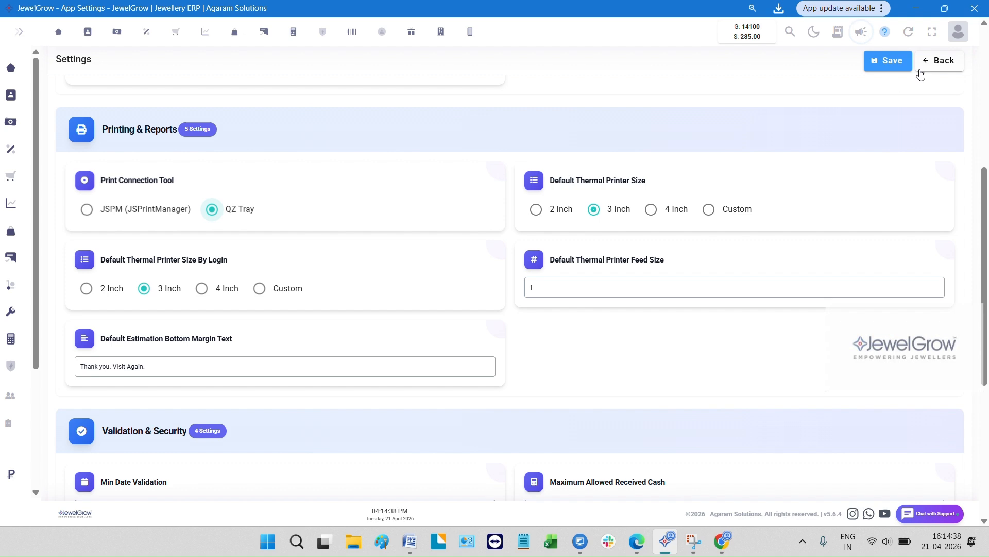
left_click(895, 64)
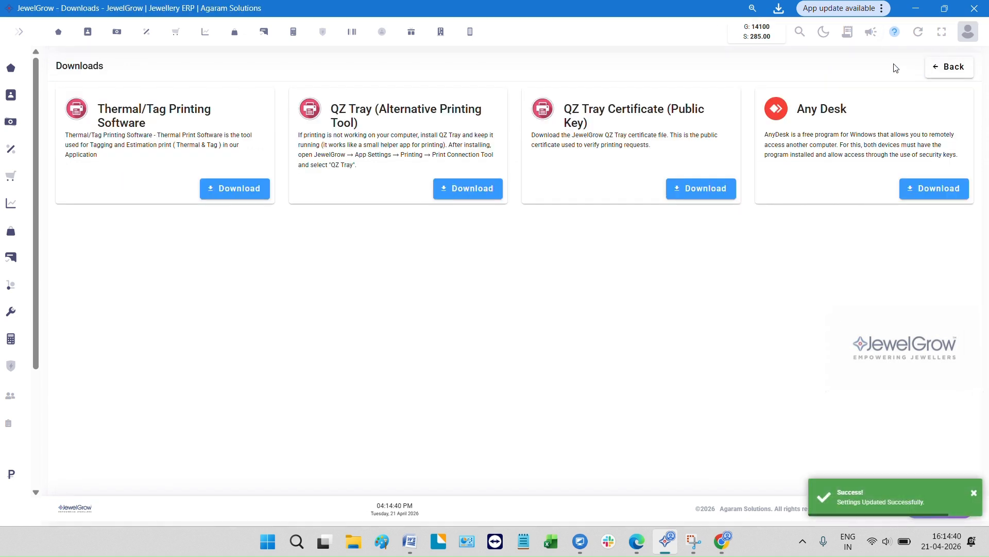
Leave the Downloads page and open the first-listed bill in the Sale Bill (Invoice) list.
left_click(949, 67)
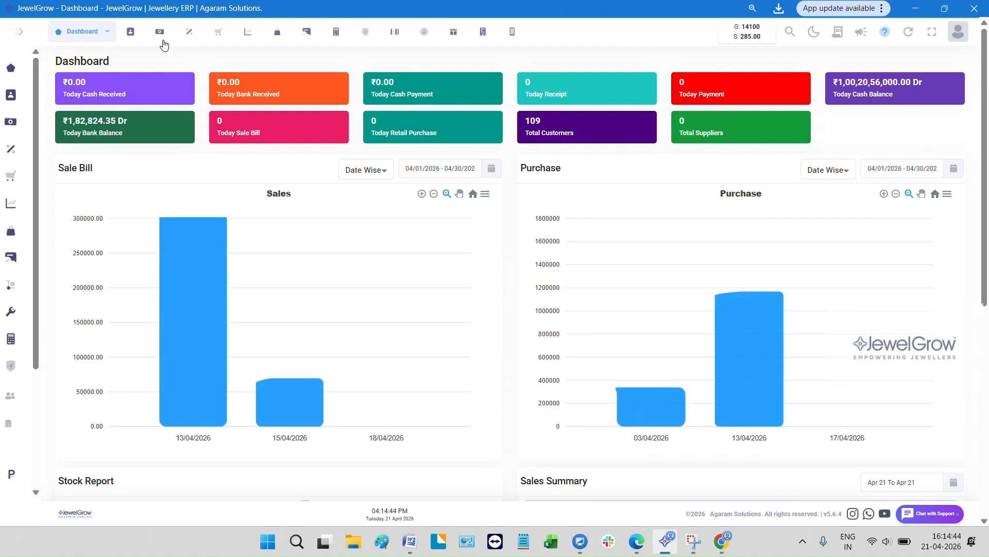
left_click(195, 35)
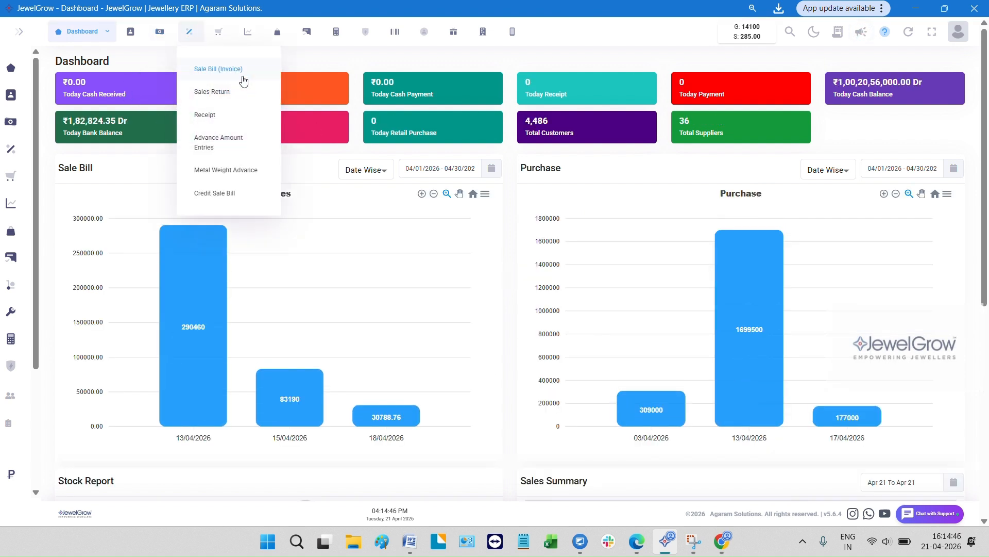
left_click(240, 70)
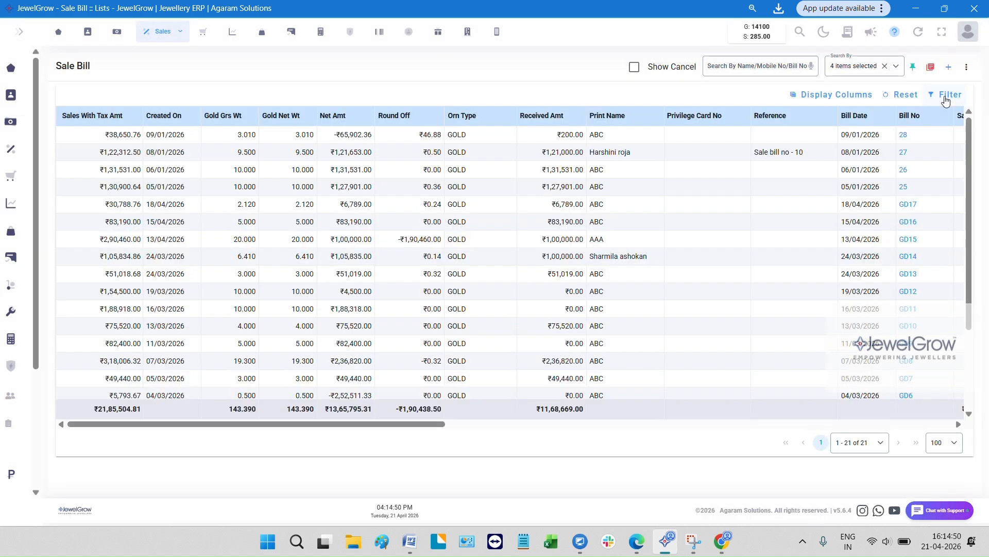
left_click(902, 139)
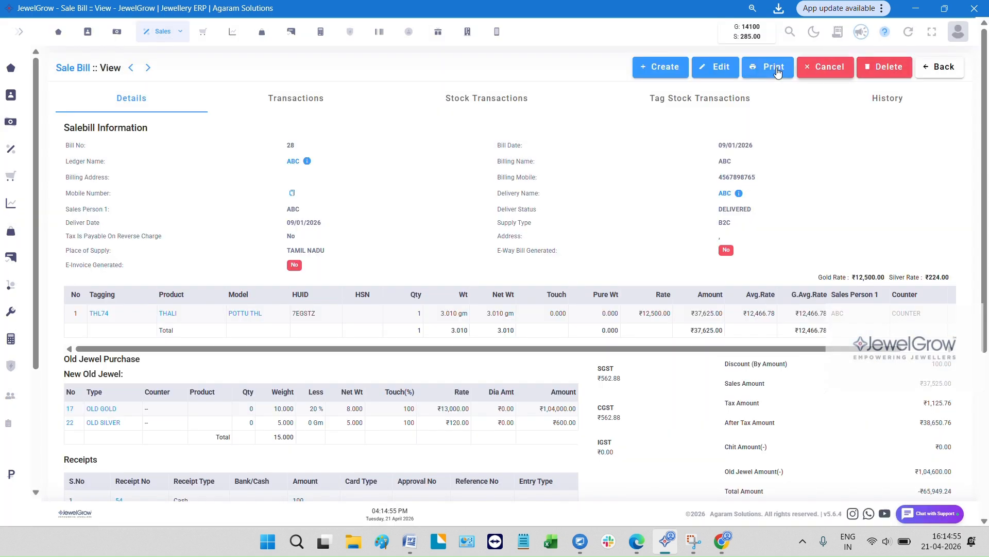
Start printing the sale bill, allow app.jewelgrow.com to access other apps and services on this device, and dismiss the printer dialog.
left_click(774, 68)
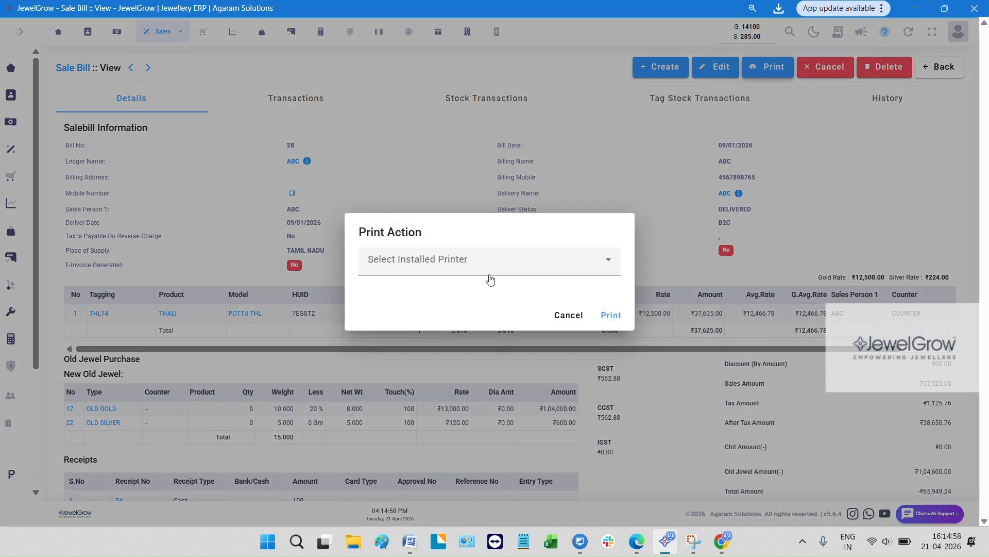
left_click(490, 260)
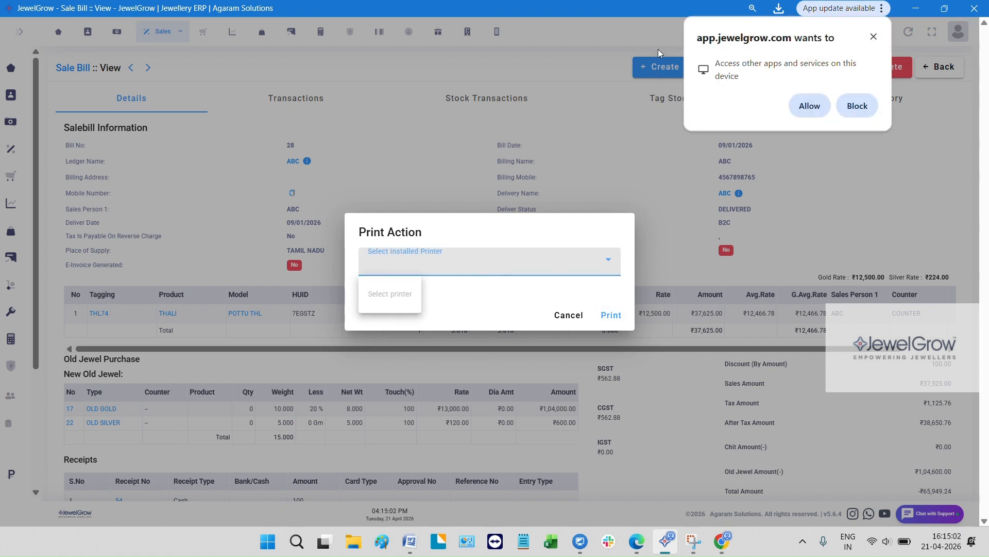
left_click(807, 109)
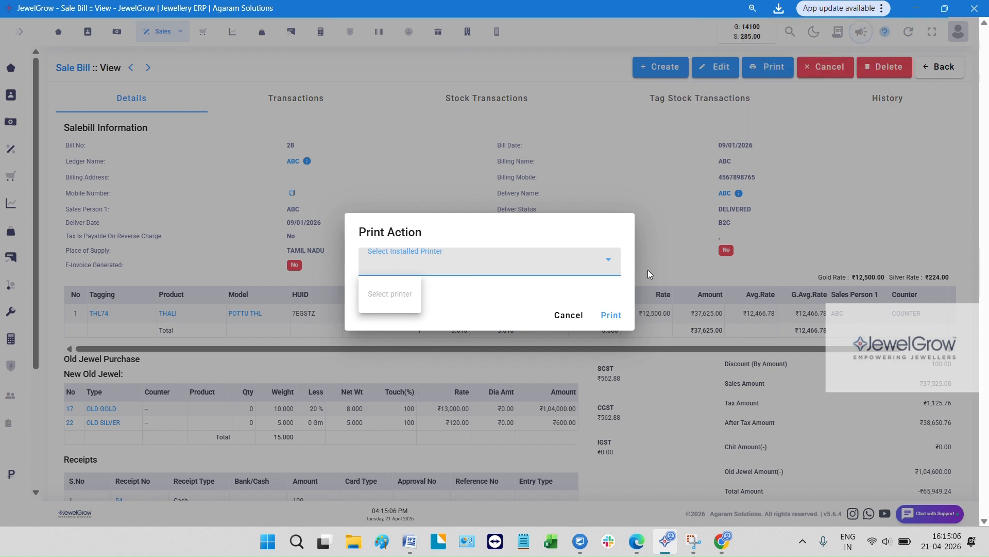
left_click(567, 320)
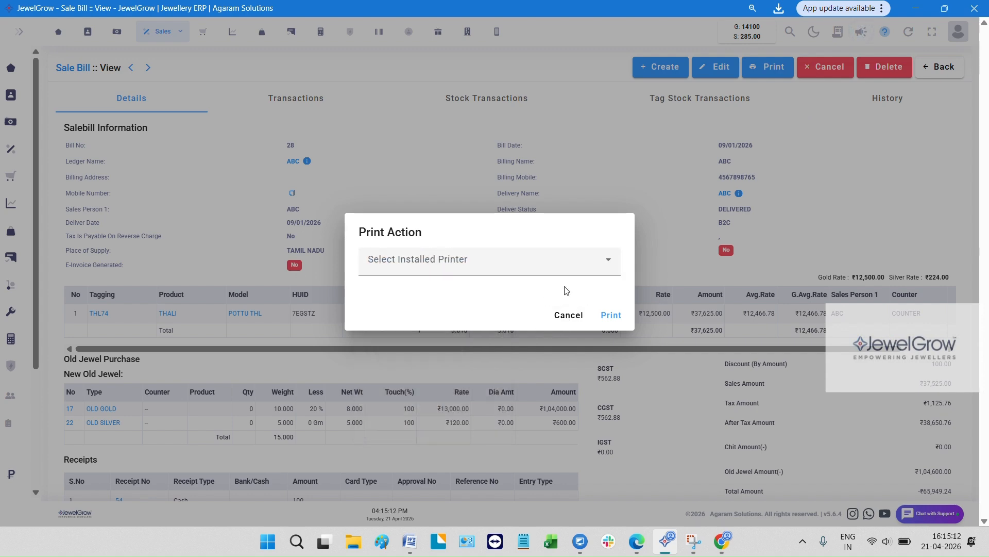
left_click(570, 320)
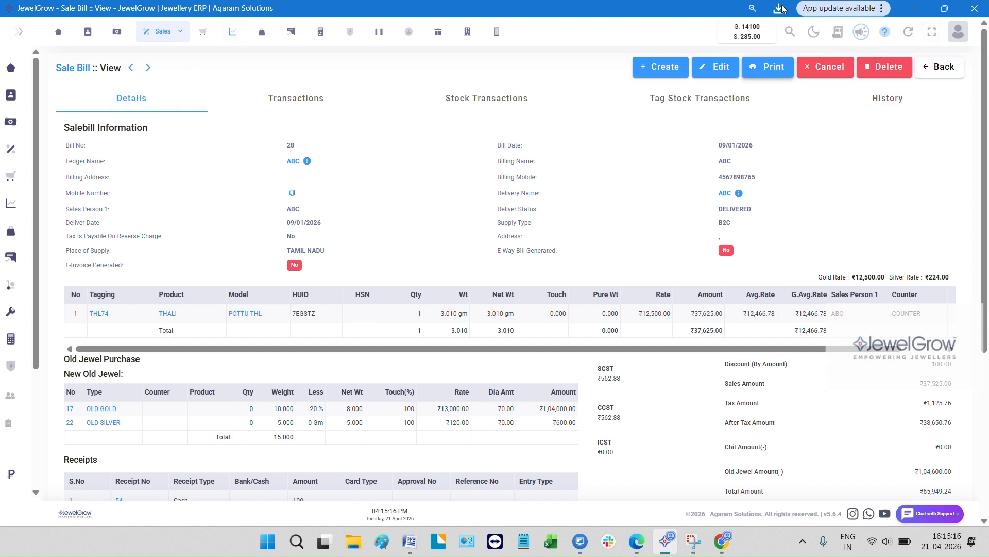
Open the current sale bill page in Chrome and show the site information and permissions for app.jewelgrow.com.
left_click(882, 9)
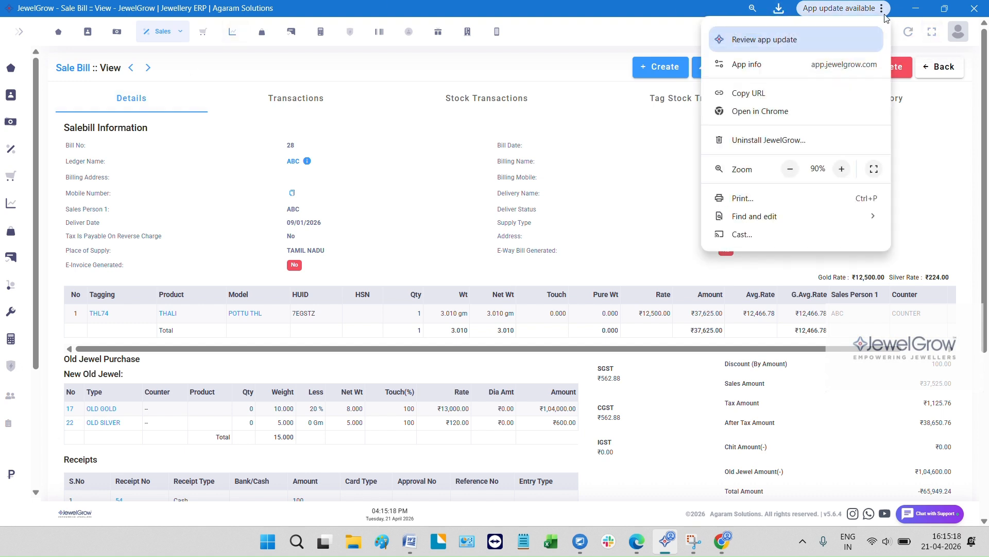
left_click(783, 113)
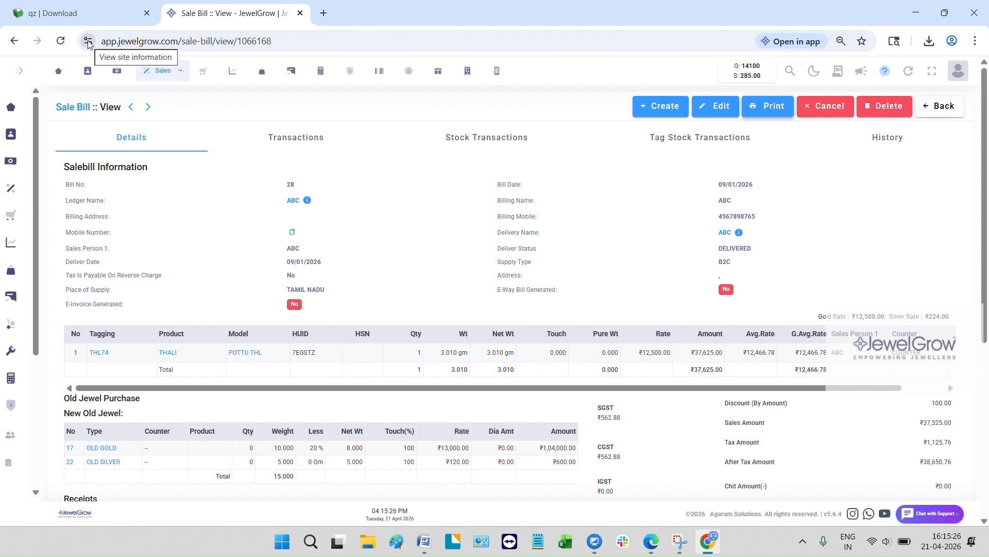
left_click(88, 41)
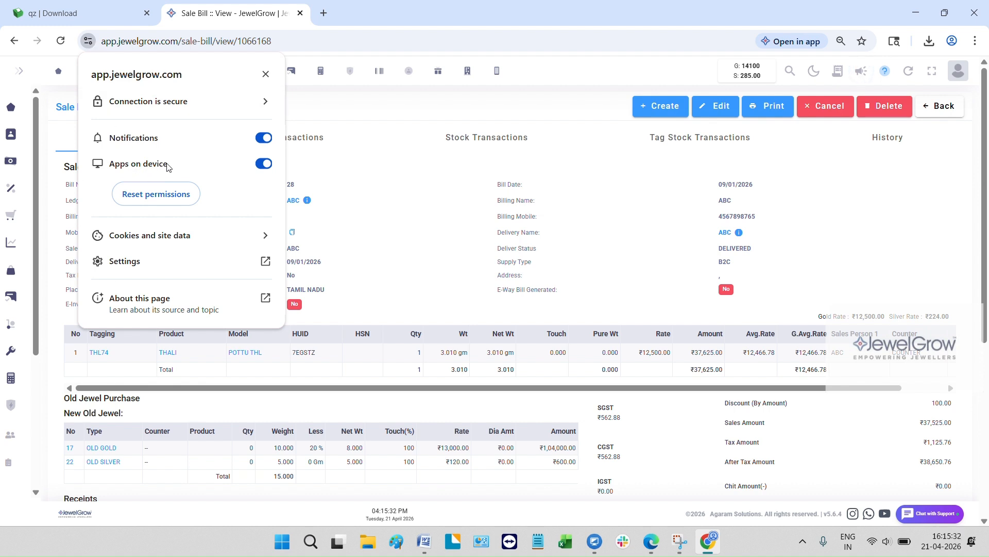
Reset the permissions of app.jewelgrow.com, turn on Apps on device and Notifications, and reload the page to apply them.
left_click(156, 194)
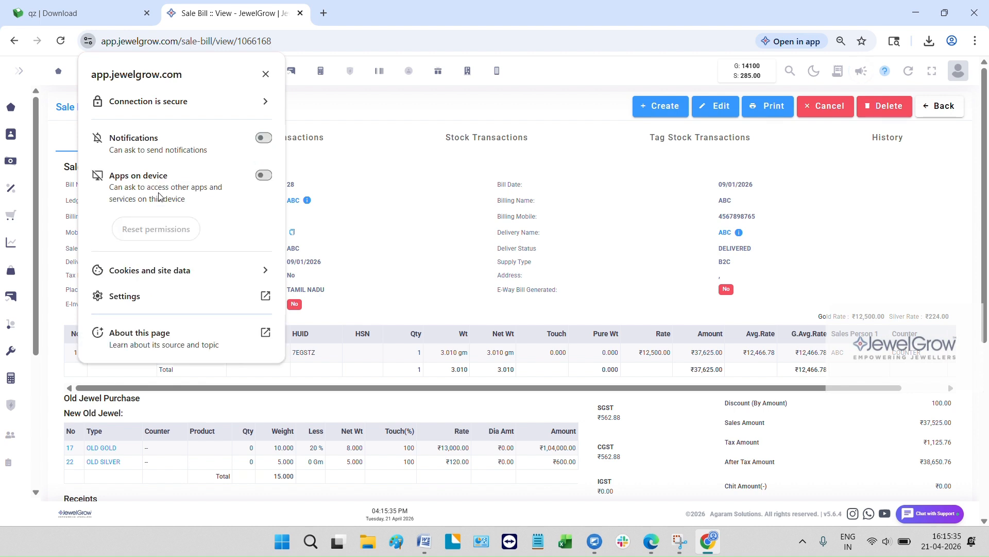
left_click(264, 176)
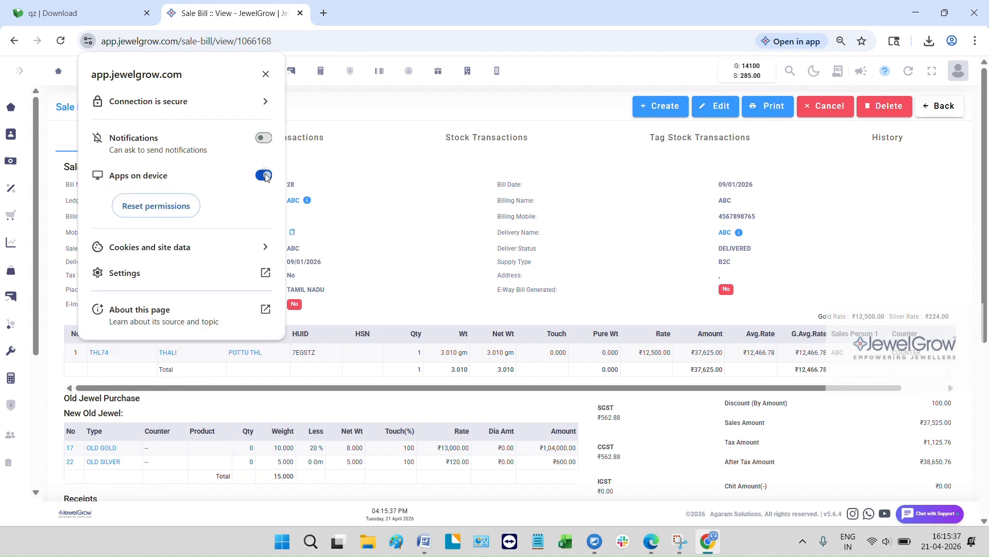
left_click(263, 136)
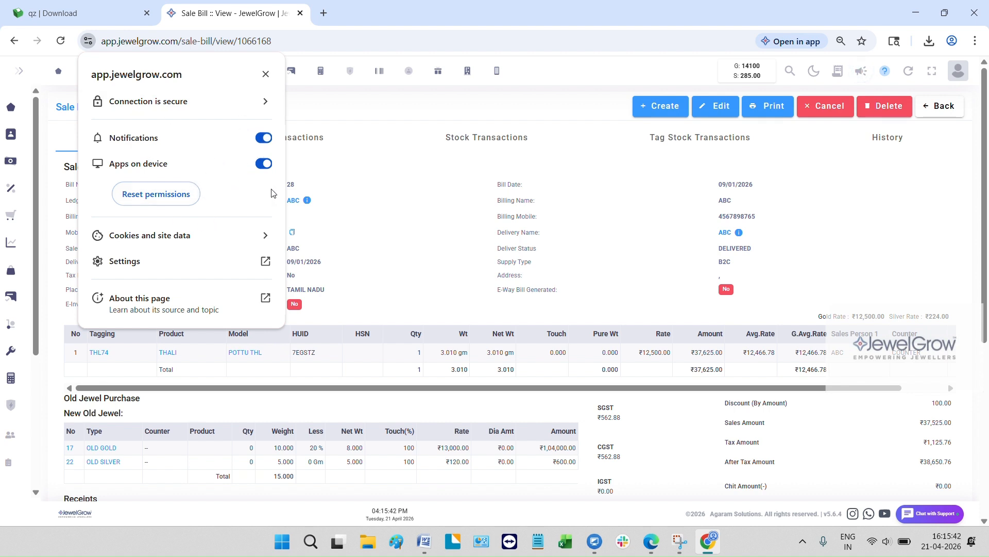
left_click(361, 172)
left_click(621, 75)
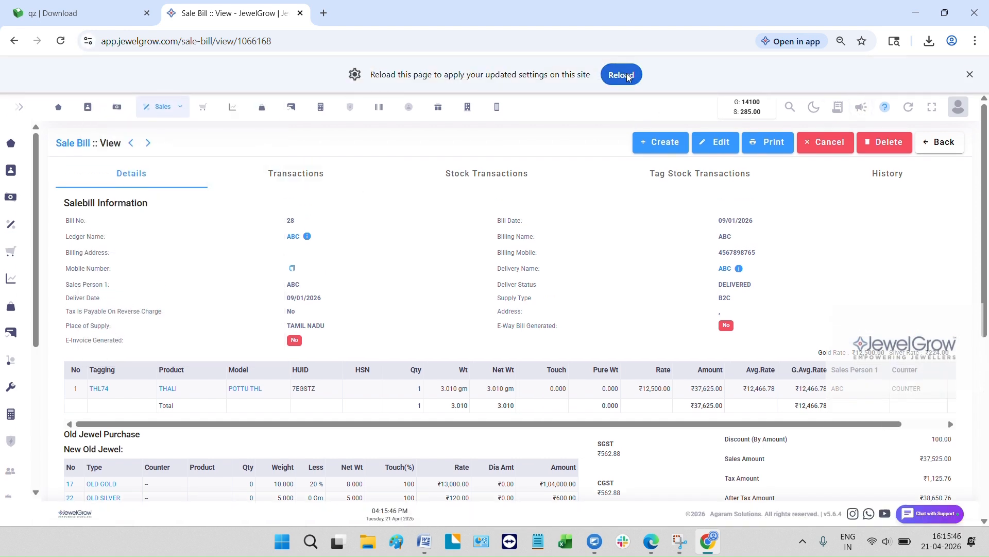